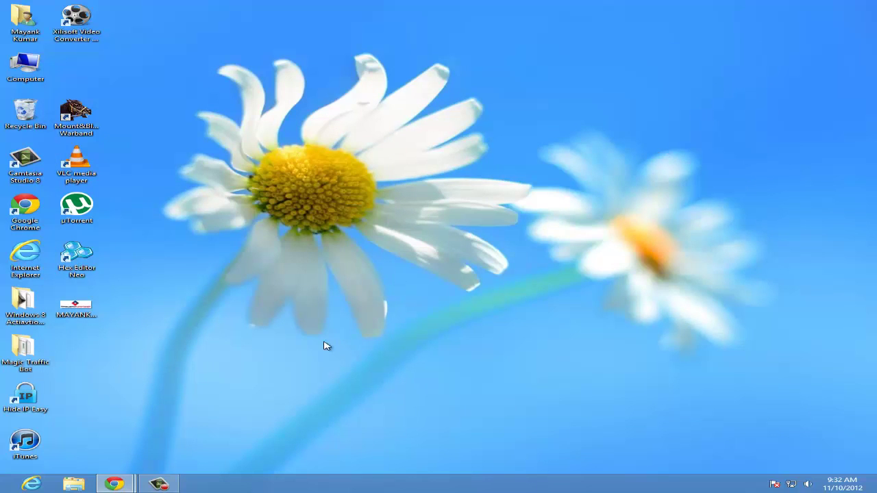
Step: Bring the LogoMaker logo-builder window to the front and nudge it slightly right
left_click(105, 421)
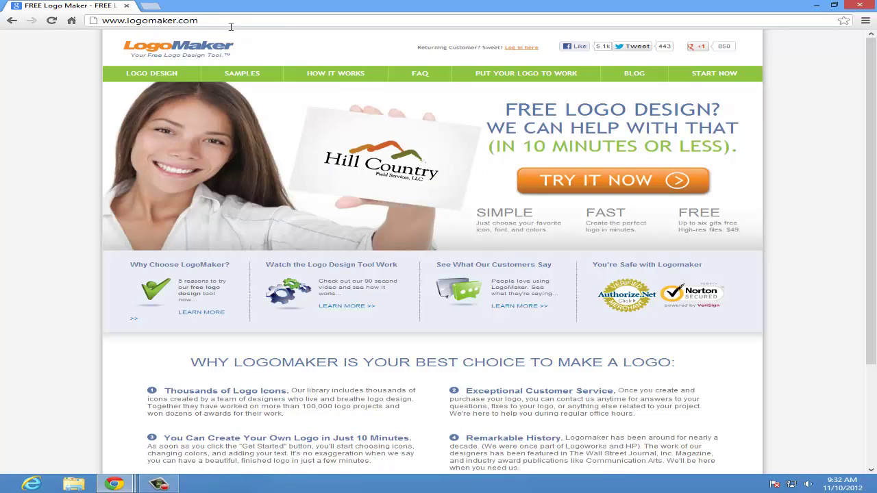
left_click(229, 22)
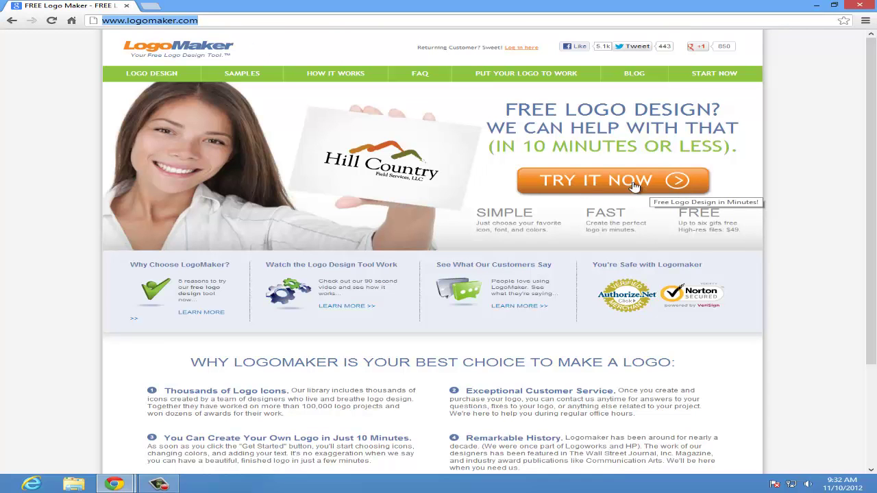
mouse_move(117, 485)
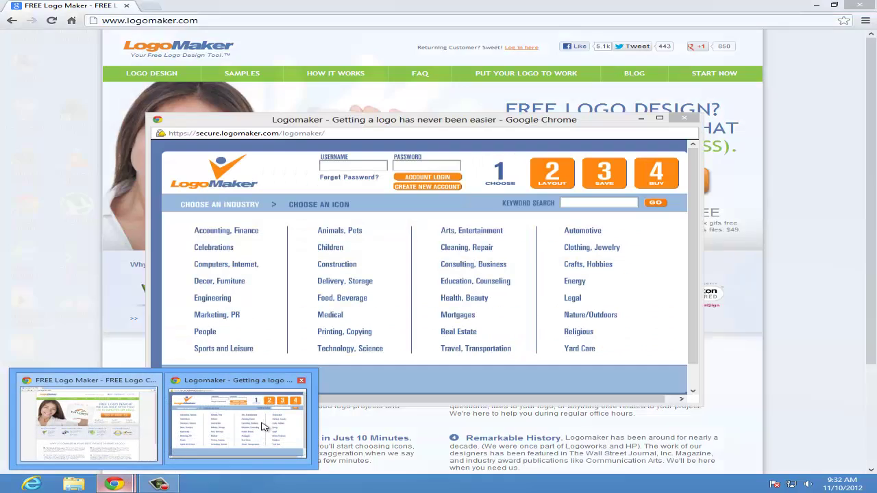
left_click(248, 384)
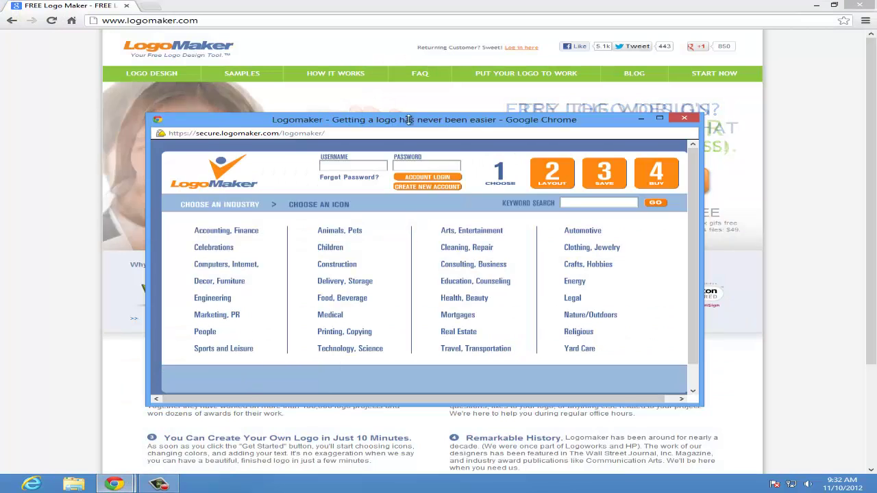
left_click_drag(421, 128, 439, 135)
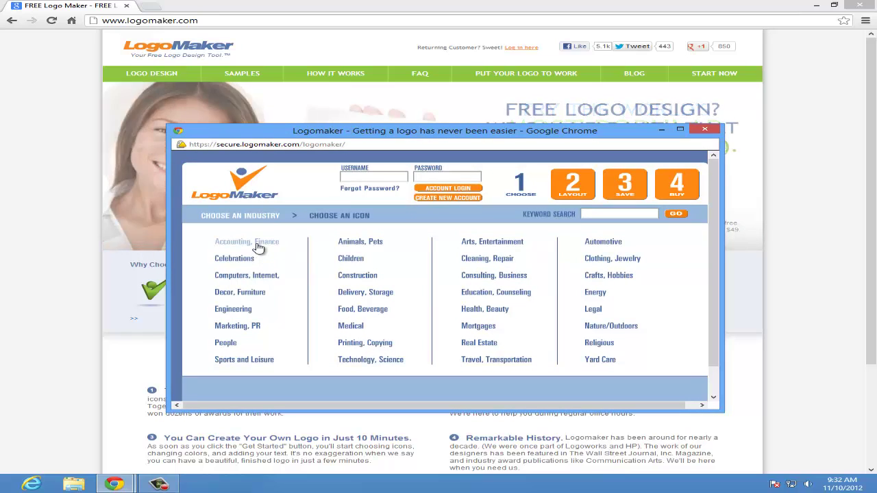
Step: Pick the Computers, Internet industry and place the bar-chart symbol icon, shifted left on the canvas
left_click(244, 275)
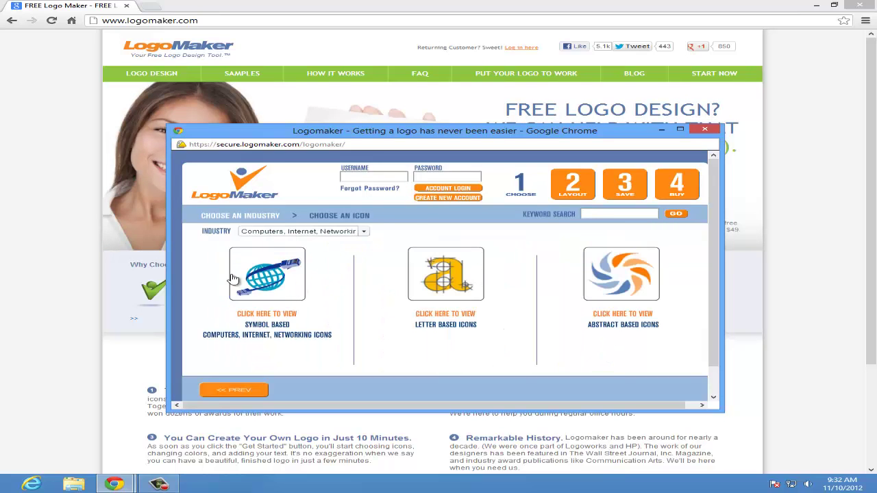
left_click(266, 284)
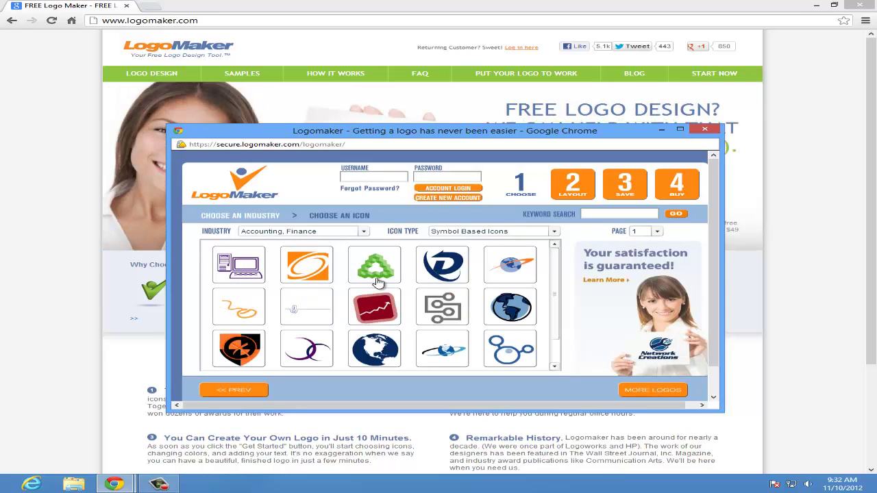
scroll(545, 279, "down", 2)
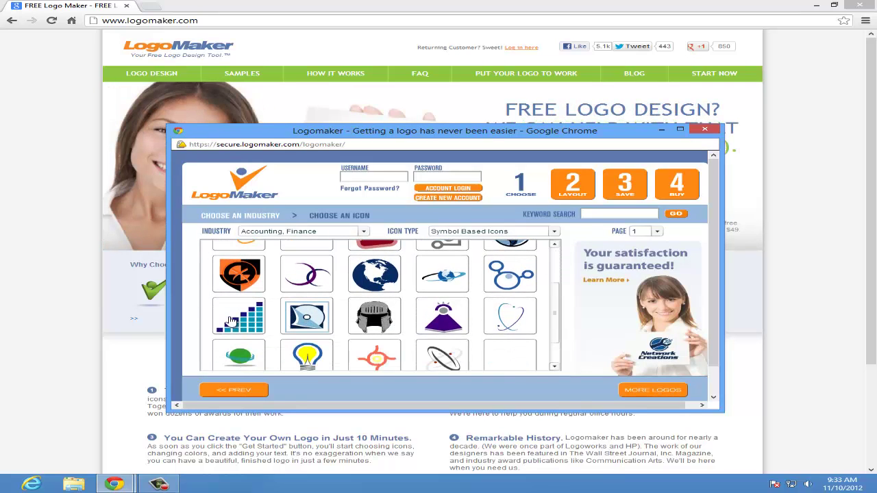
left_click(248, 317)
left_click_drag(522, 277, 392, 275)
Step: Enter 'Demo' and 'LOGO' as the two text lines and position them beside the bar-chart icon
left_click(380, 362)
type("Demo")
key("Tab")
type("LOGO")
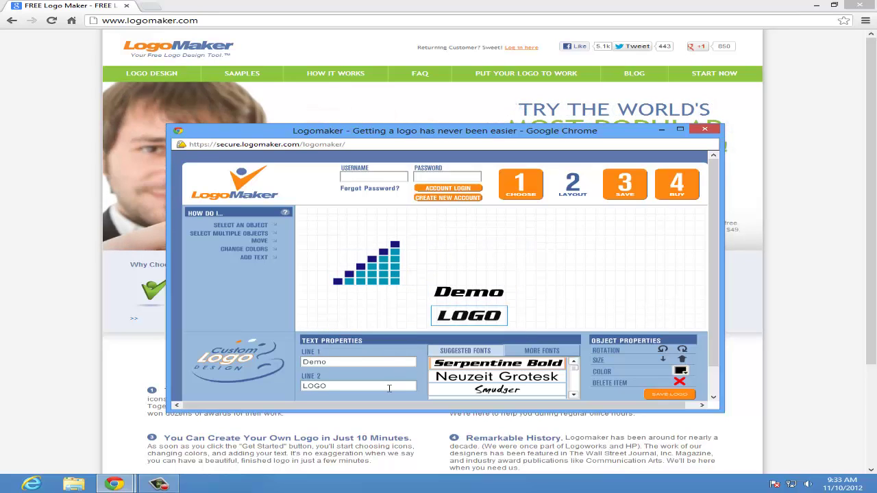
left_click_drag(481, 283, 458, 268)
left_click_drag(470, 315, 510, 276)
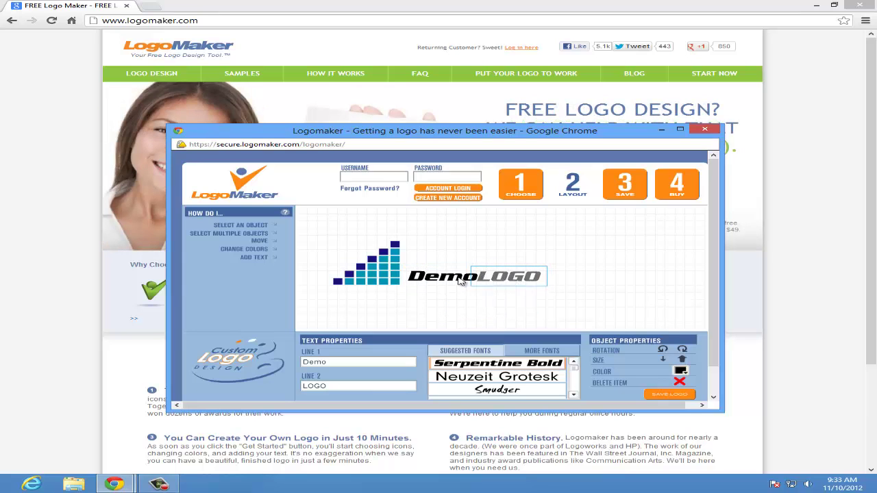
Step: Colour Demo dark blue and LOGO light blue, enlarge LOGO, and maximize the logo builder
left_click(681, 371)
left_click(579, 356)
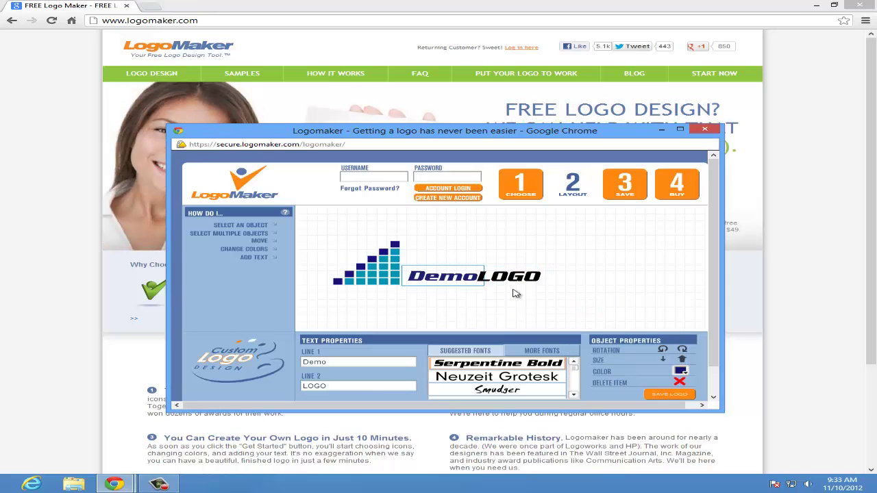
left_click(511, 276)
left_click(681, 371)
left_click(596, 346)
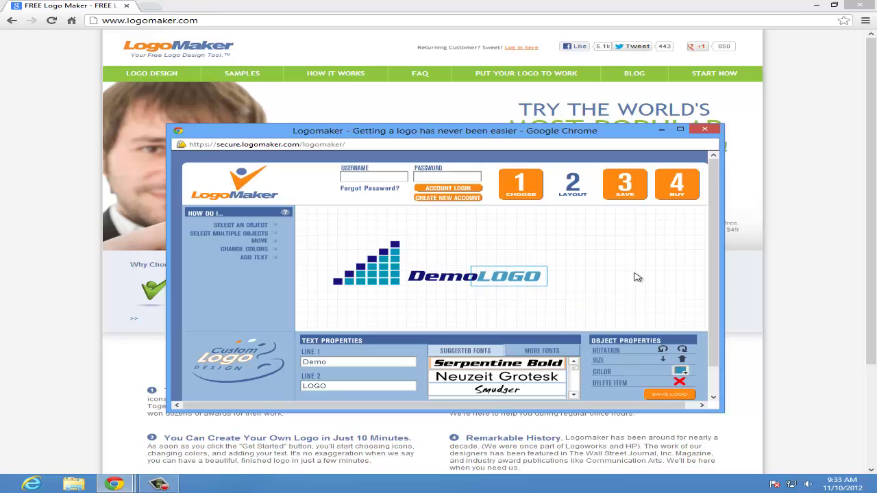
left_click_drag(517, 278, 545, 278)
left_click(681, 360)
left_click(642, 279)
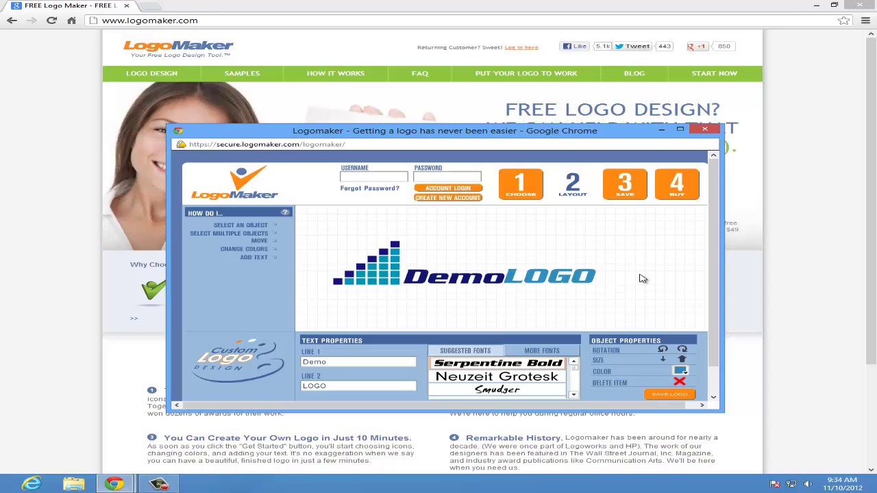
key("super+Up")
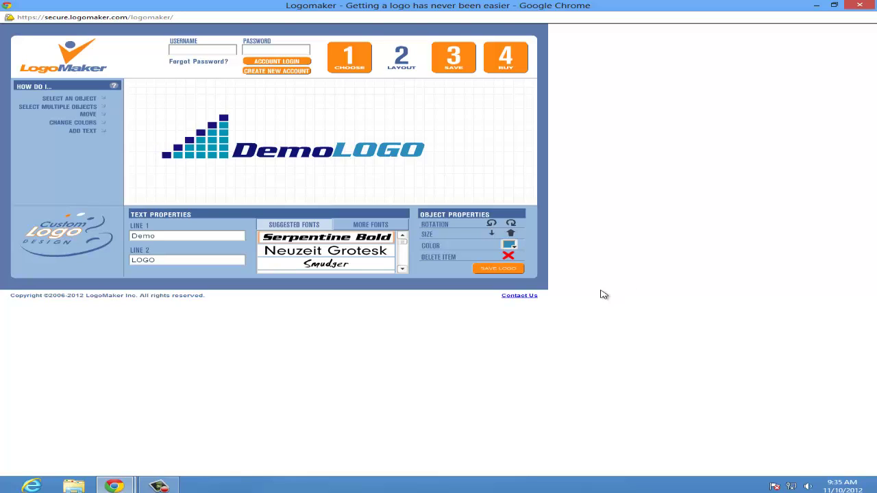
left_click(7, 488)
Step: Launch Snipping Tool from the Start screen's All apps list under Windows Accessories
scroll(549, 384, "down", 3)
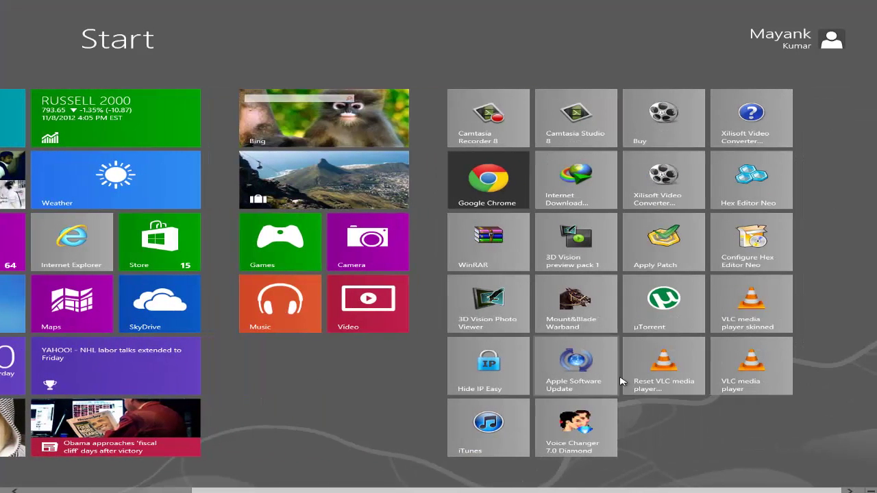
right_click(764, 438)
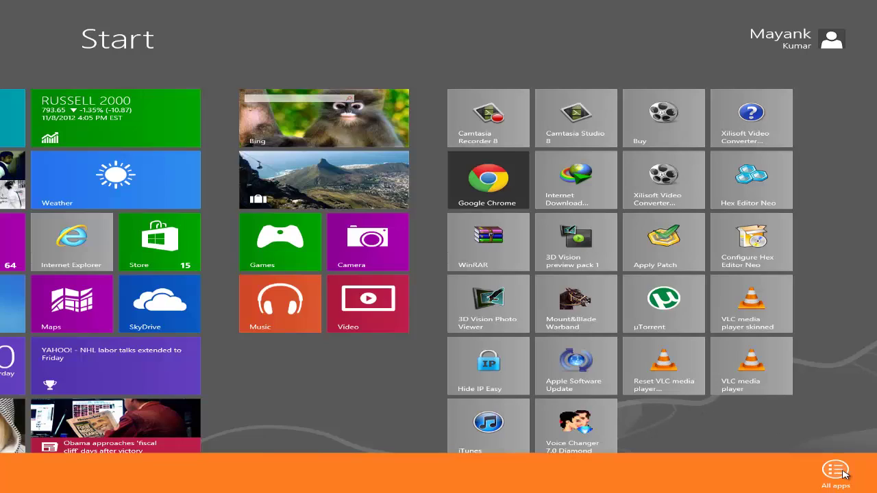
left_click(836, 471)
scroll(586, 301, "down", 3)
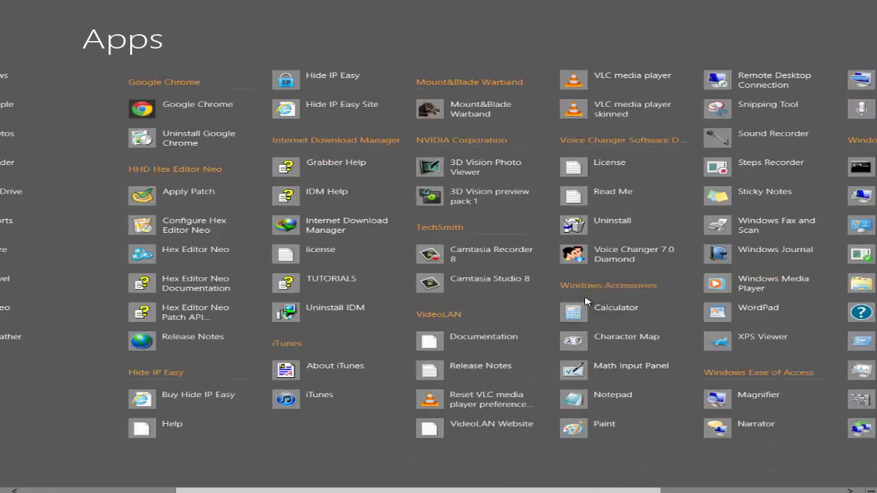
scroll(586, 301, "down", 2)
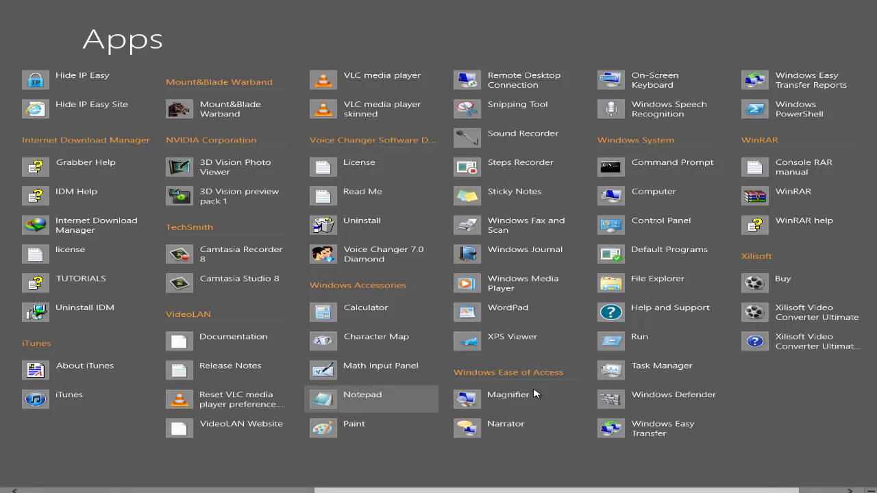
scroll(685, 175, "down", 1)
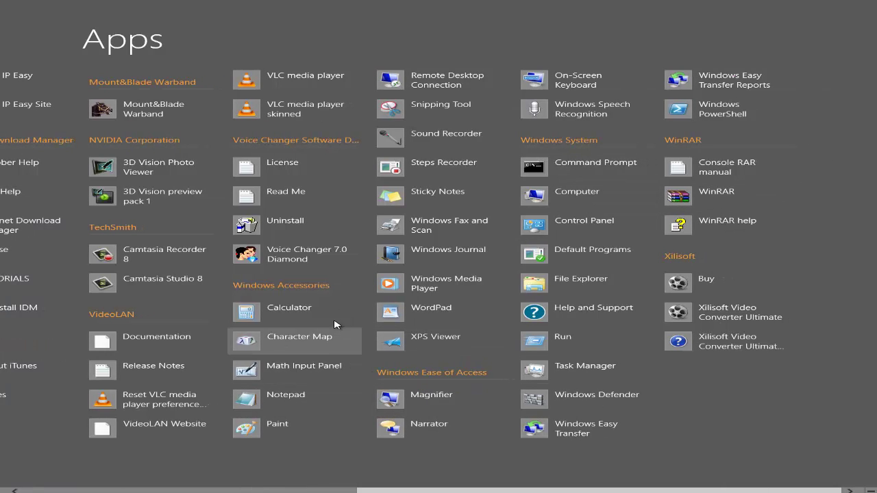
left_click(405, 112)
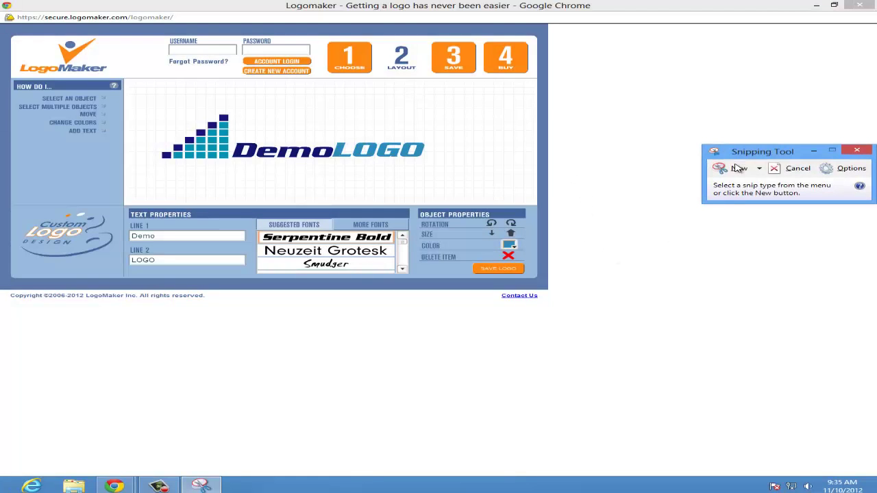
Step: Snip the DemoLOGO design, save it to the Desktop as Capture in PNG format, and close Snipping Tool
left_click(738, 169)
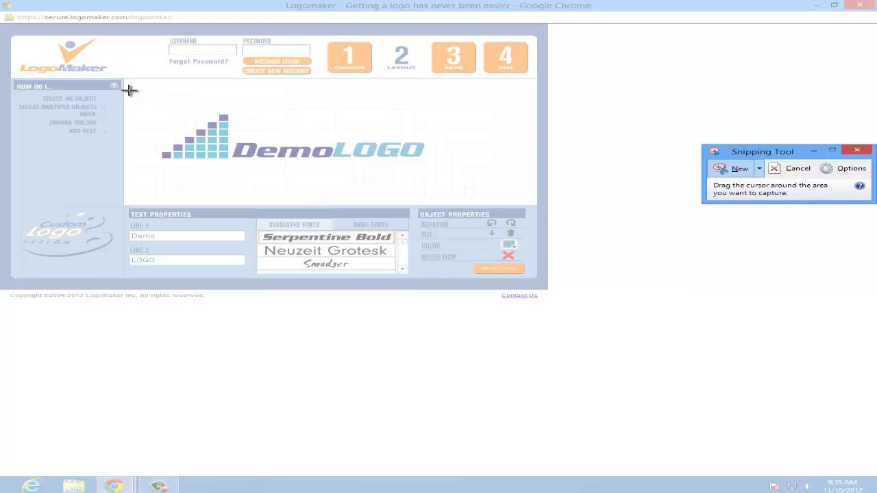
left_click_drag(129, 89, 500, 194)
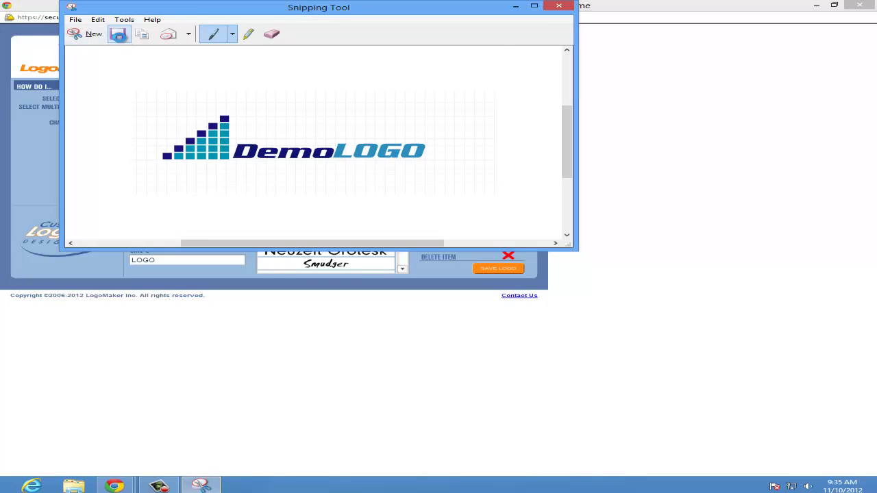
left_click(117, 33)
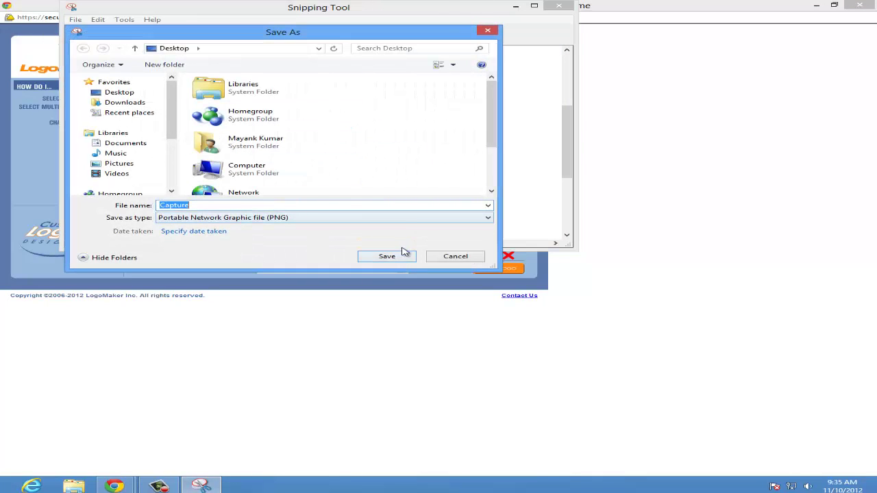
left_click(432, 222)
left_click(432, 222)
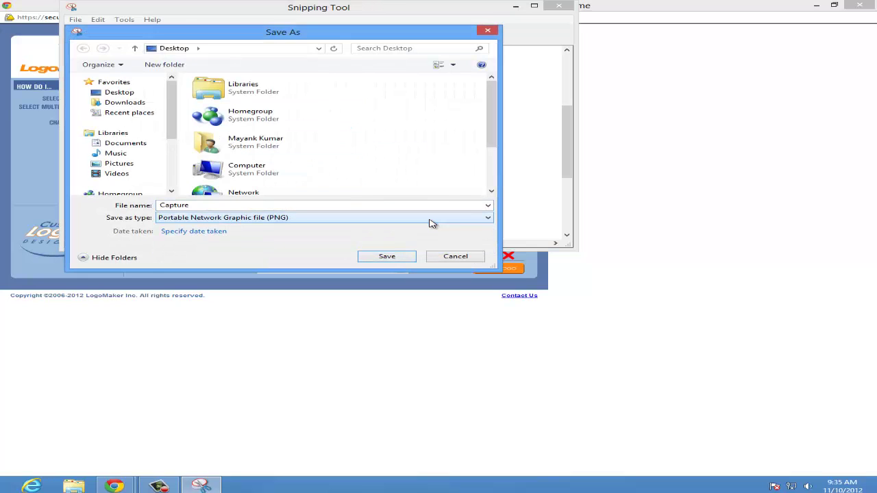
left_click(387, 257)
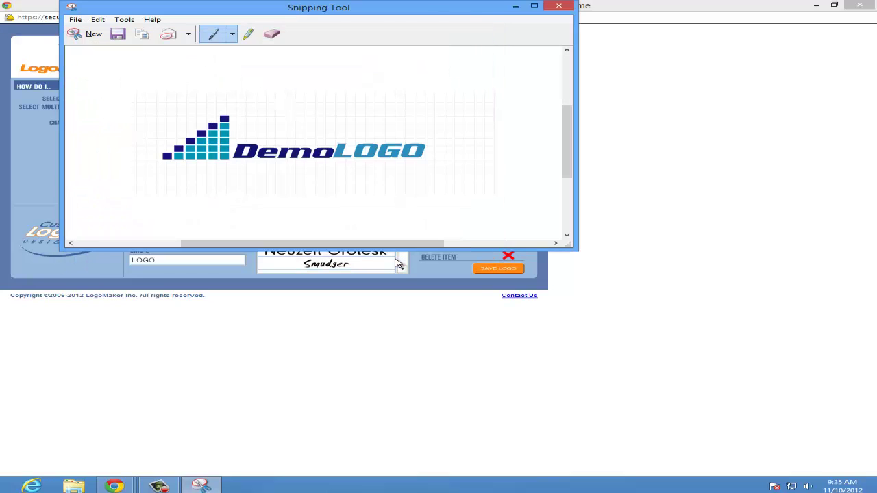
left_click(562, 6)
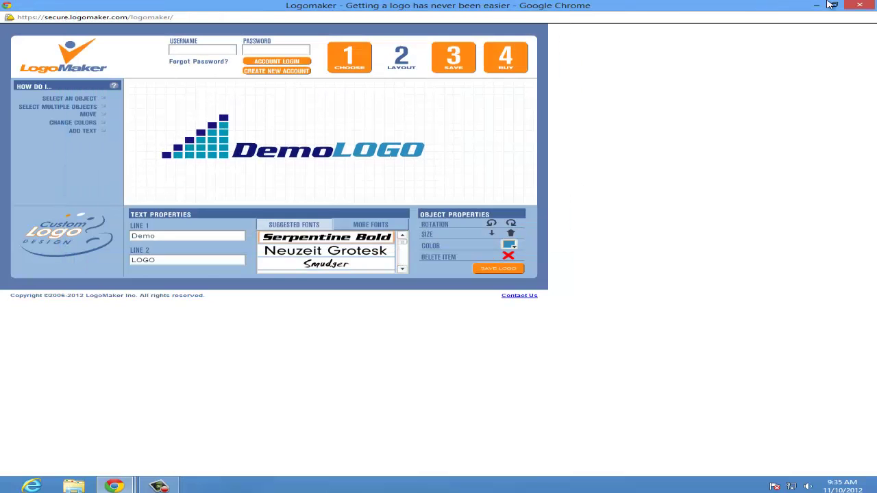
Step: Close the logo-builder and browser windows, briefly open Capture, then return to the desktop
left_click(860, 5)
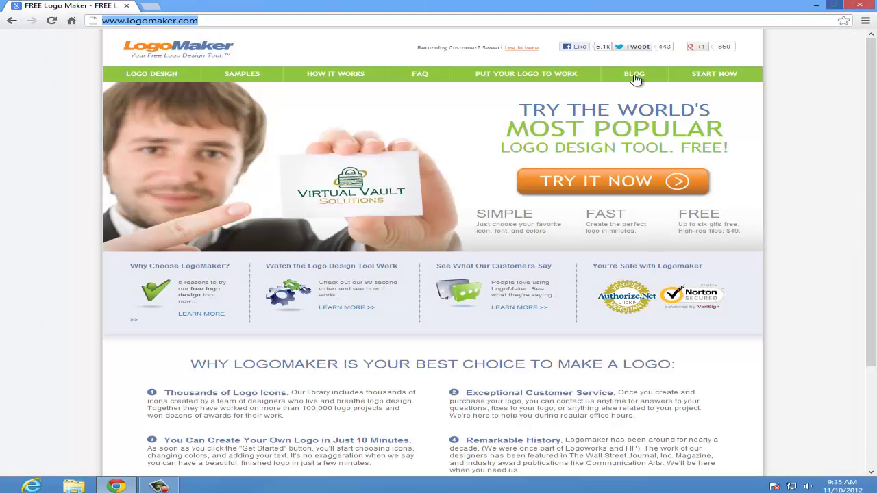
left_click(860, 4)
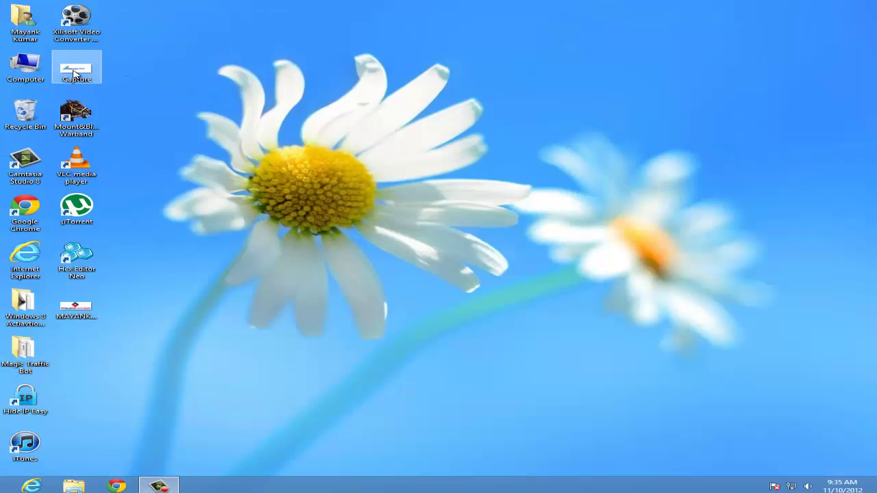
double_click(75, 73)
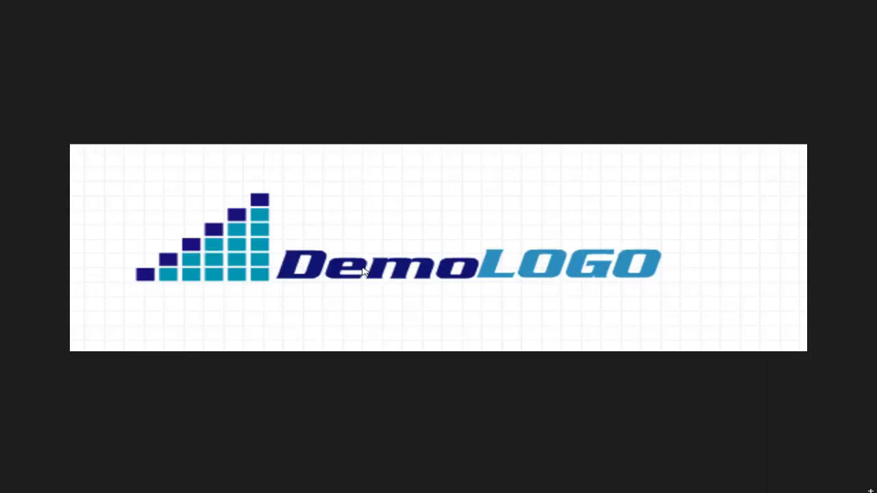
key("alt+F4")
key("super")
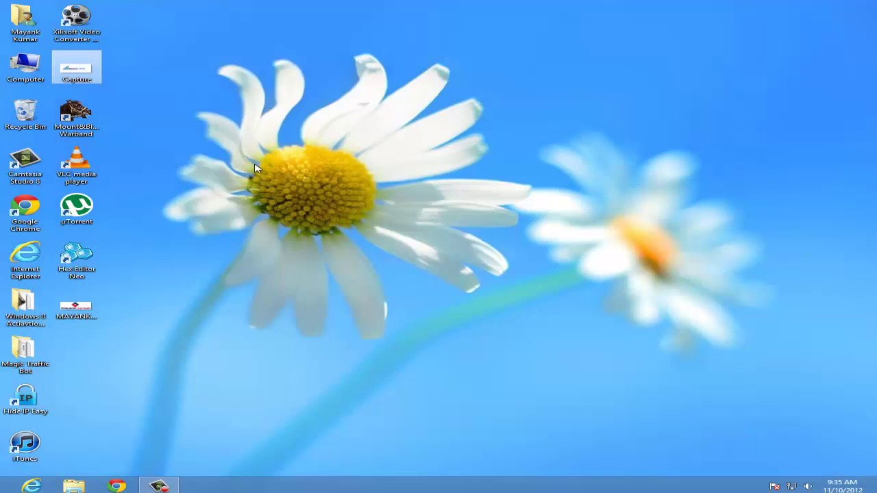
Step: View Capture in Windows Photo Viewer via Open with, then close the viewer
right_click(60, 69)
mouse_move(210, 165)
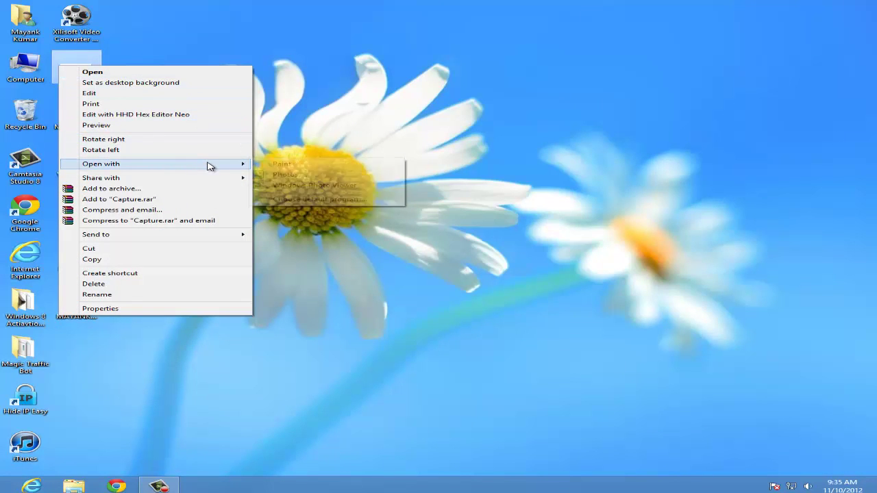
left_click(302, 185)
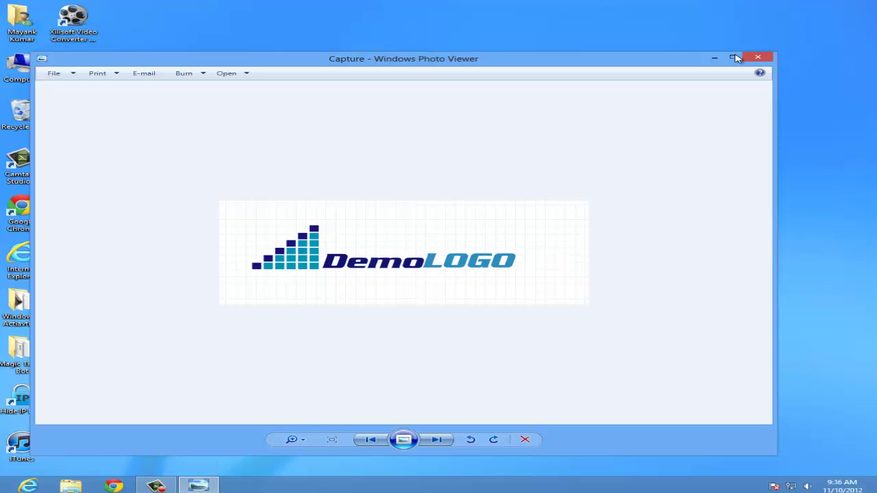
left_click(758, 56)
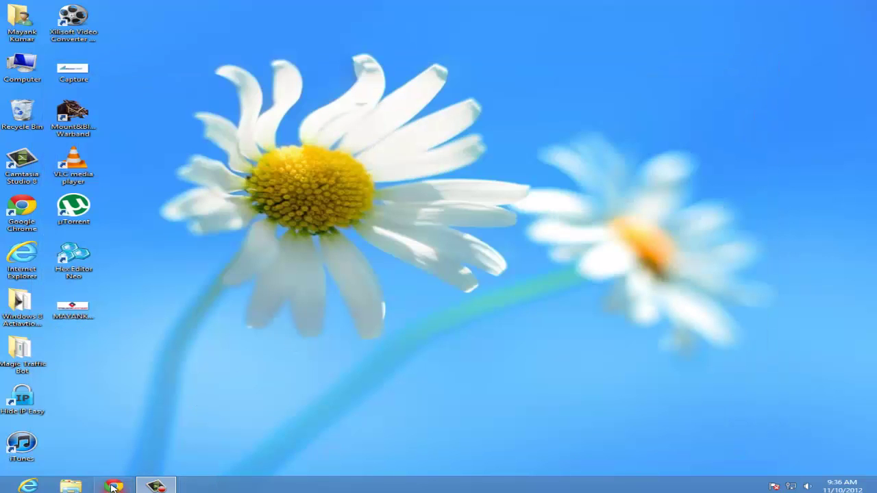
left_click(114, 487)
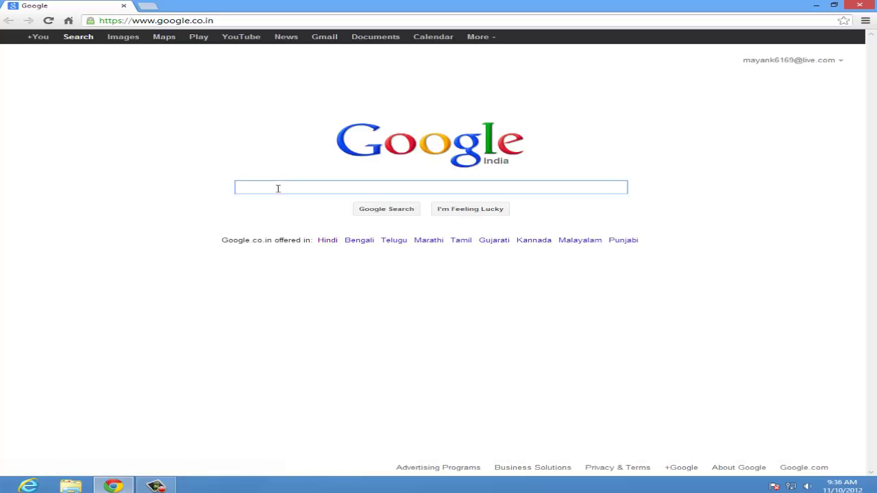
Step: Search Google for LUNAPIC and open the LunaPic Free Online Photo Editor result
type("L")
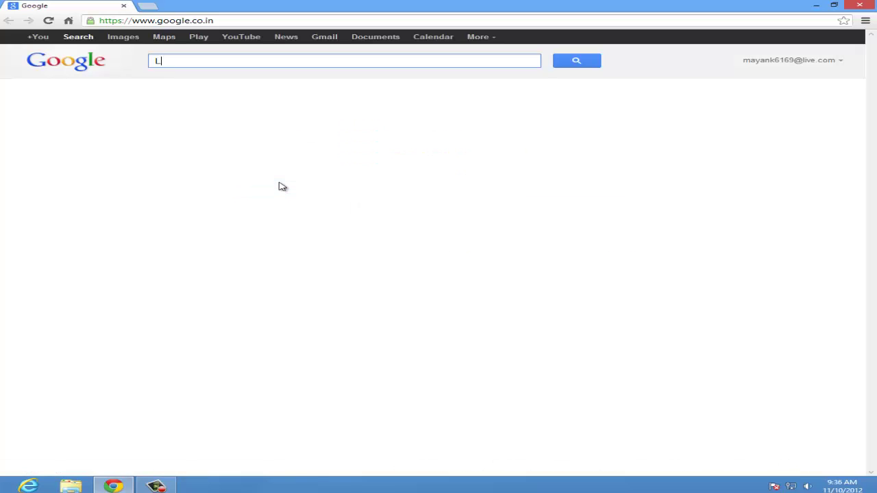
type("UNAPIC")
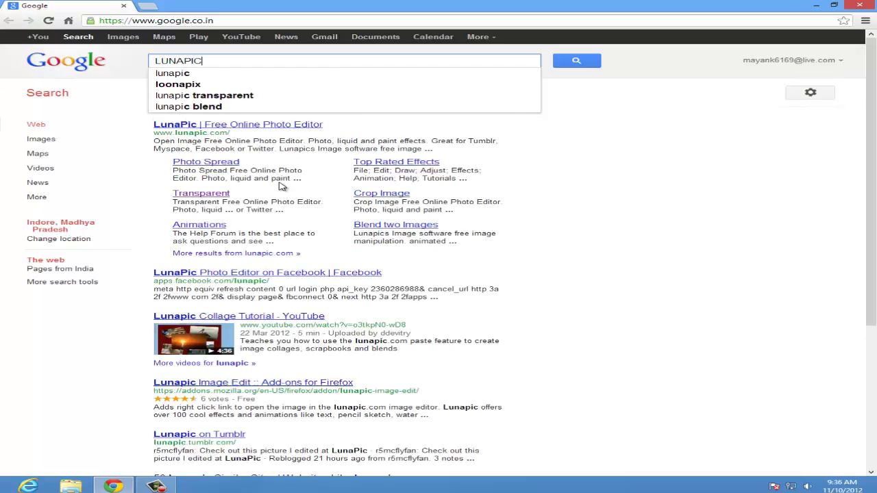
key("Return")
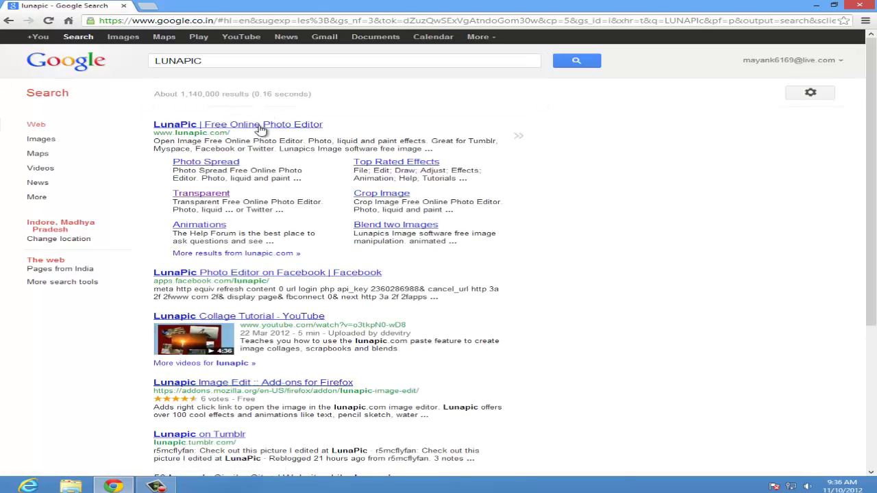
left_click(263, 130)
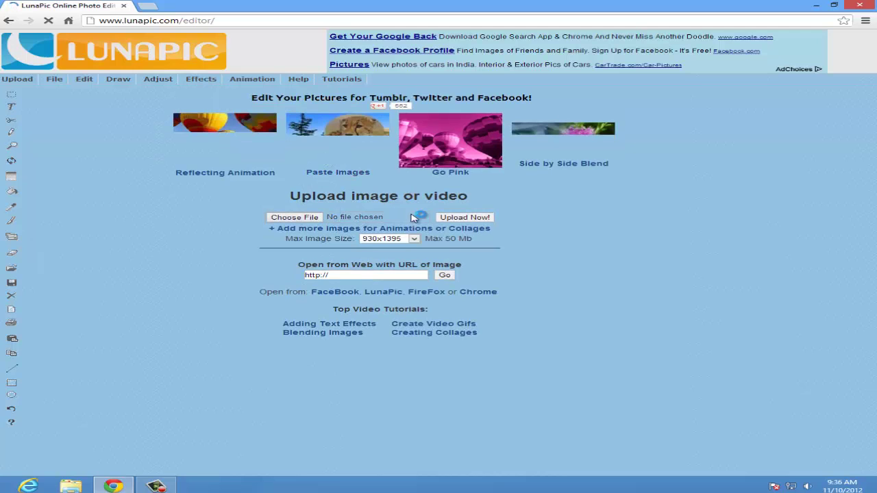
Step: Choose the Capture image file and upload it into the LunaPic editor
left_click(205, 228)
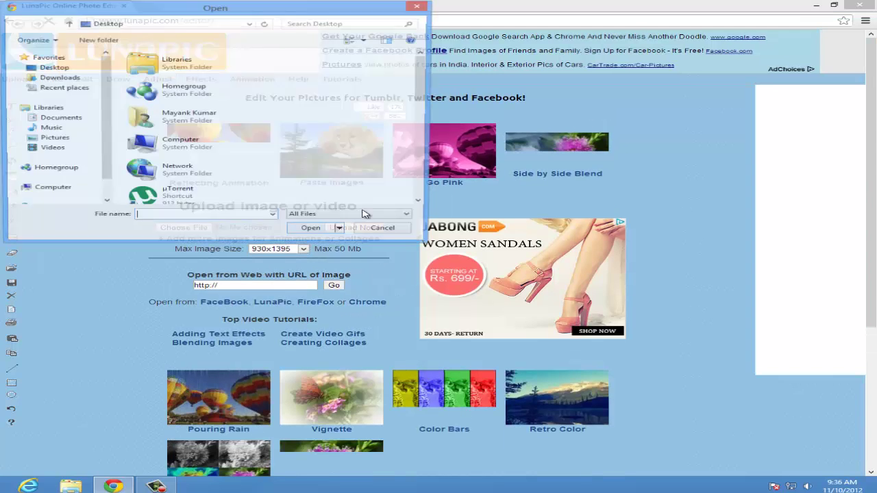
scroll(411, 131, "down", 5)
scroll(419, 132, "down", 3)
double_click(225, 121)
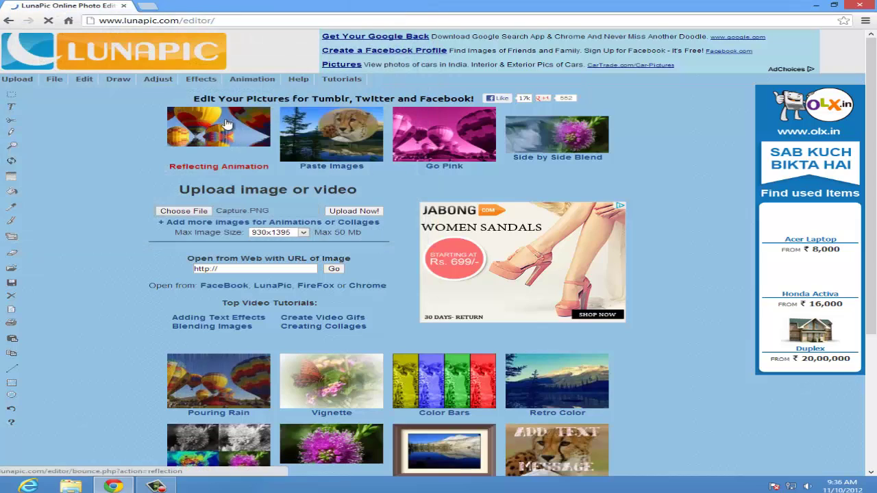
left_click(353, 211)
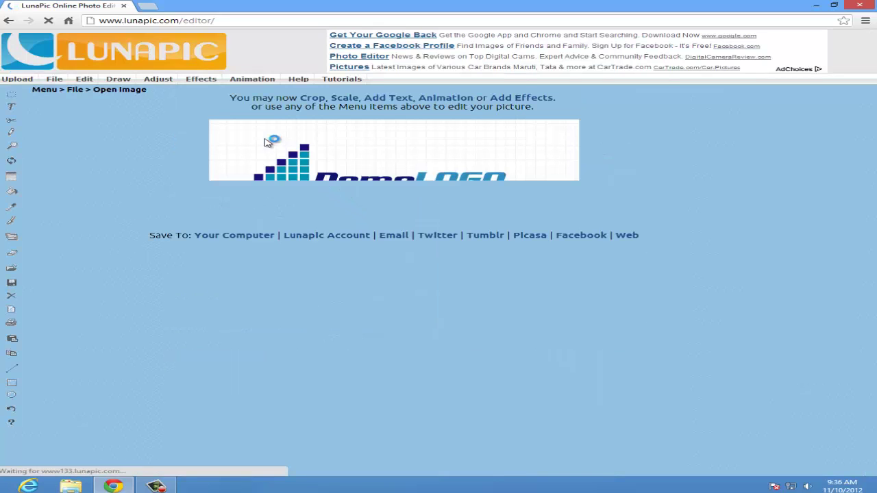
Step: Switch to LunaPic's Paint Bucket fill tool
left_click_drag(609, 194, 589, 177)
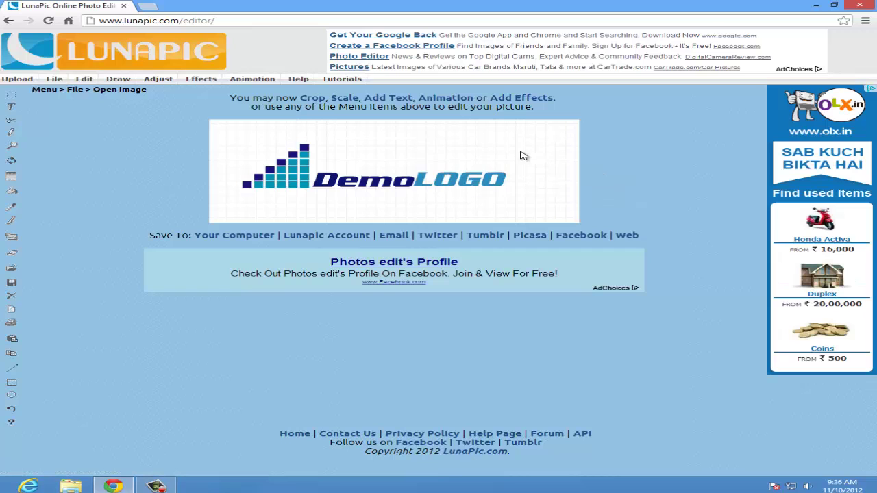
mouse_move(52, 80)
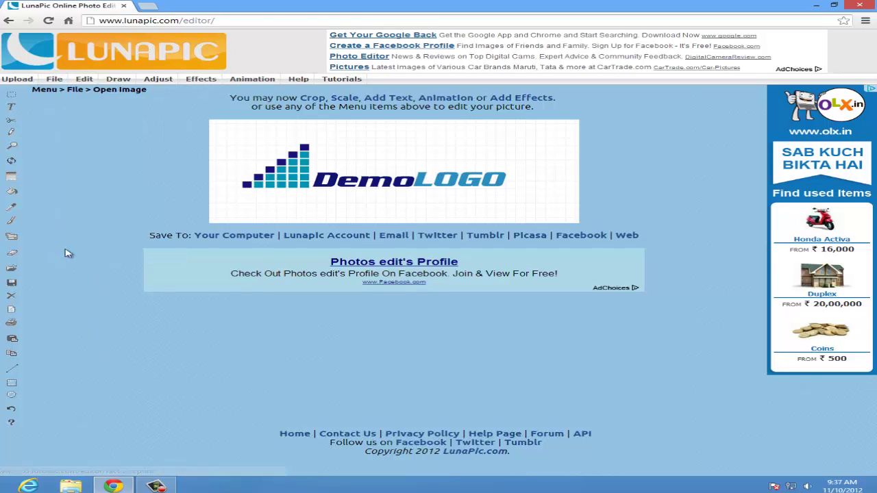
left_click(9, 191)
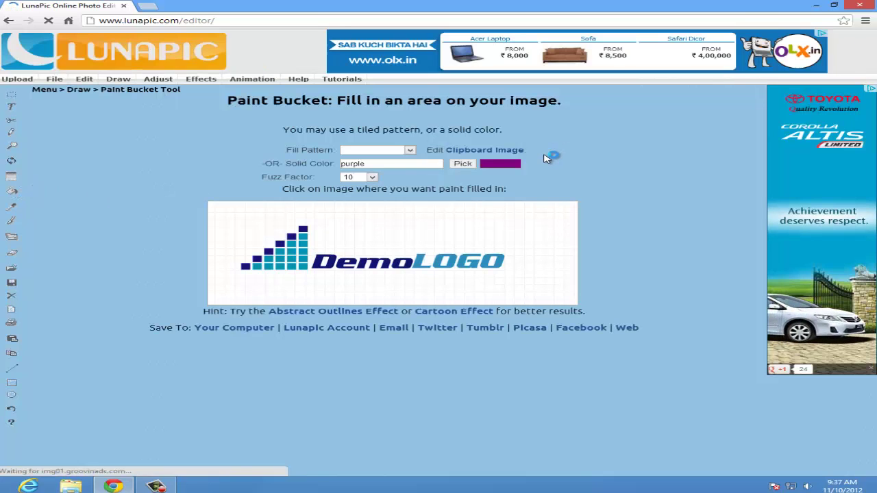
Step: Set the fill colour to white #FFFFFF and paint three grid background regions around the logo
left_click(512, 165)
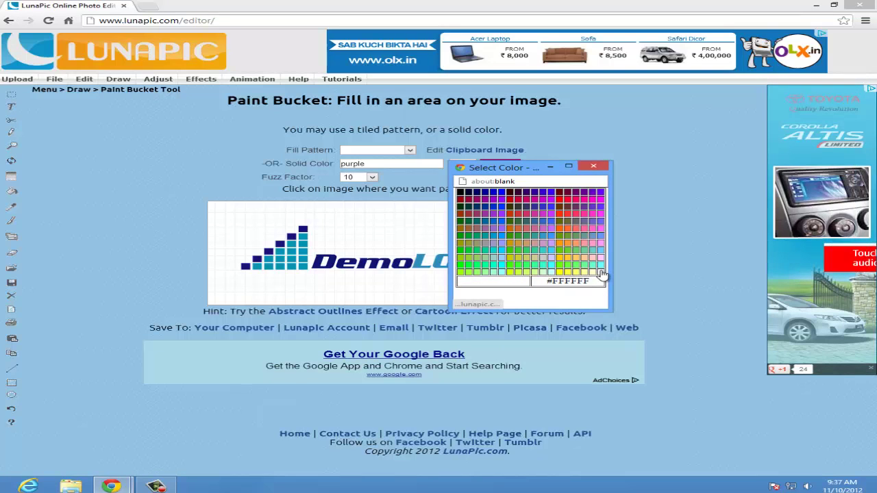
left_click(602, 272)
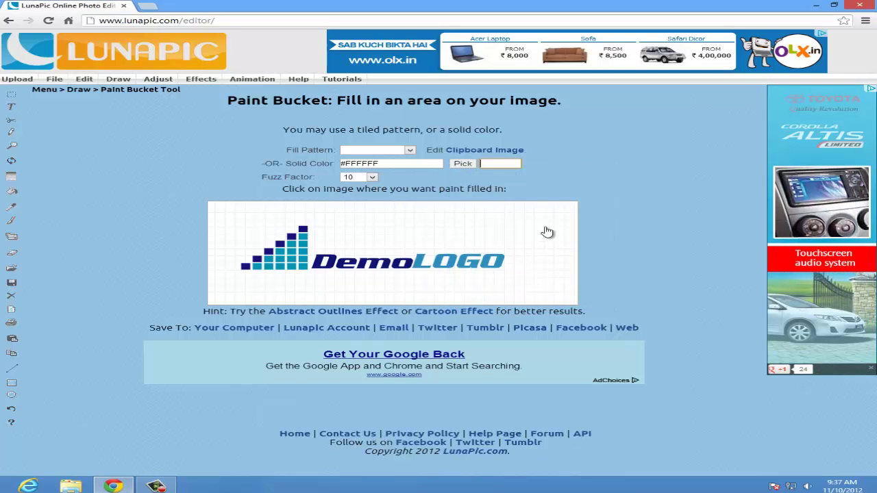
left_click(446, 220)
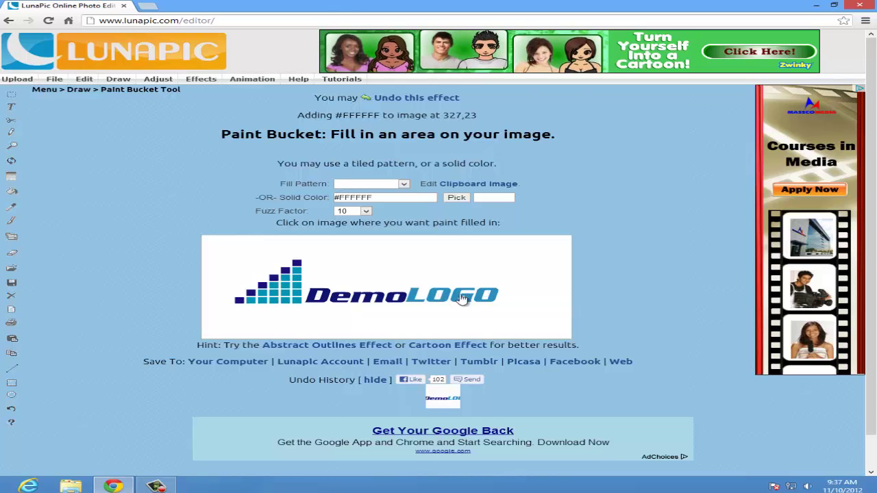
left_click(450, 314)
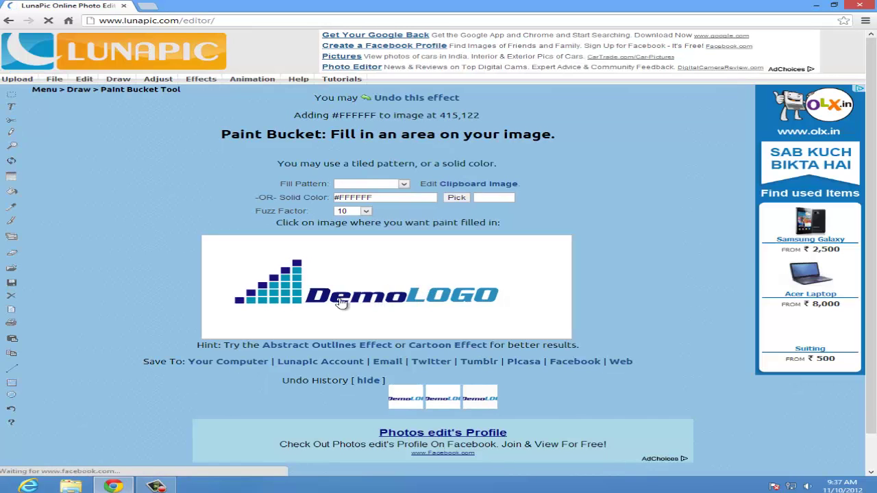
left_click(320, 297)
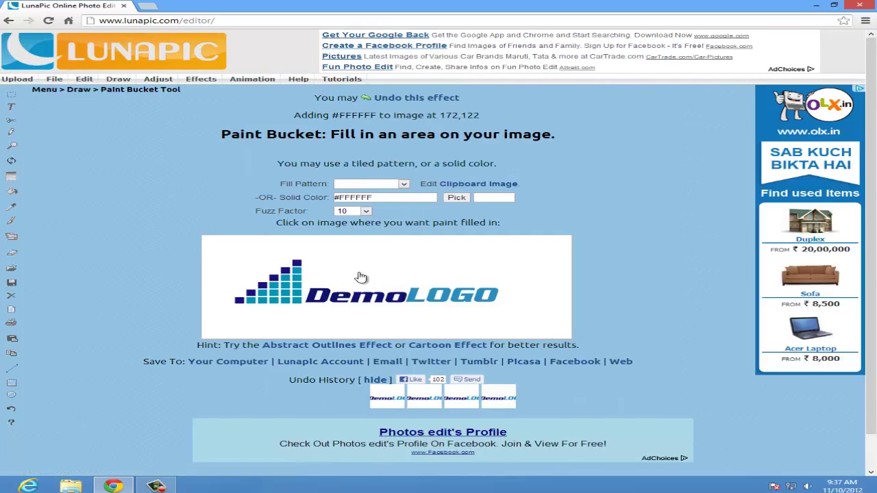
mouse_move(55, 79)
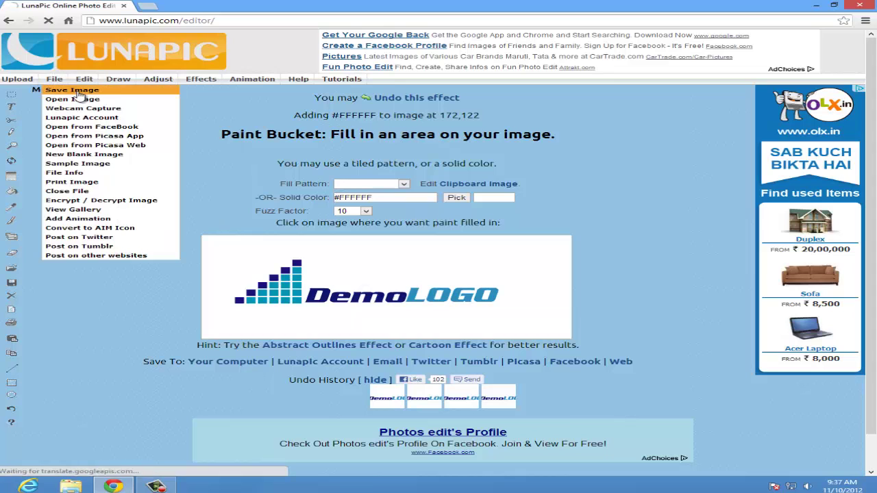
left_click(74, 91)
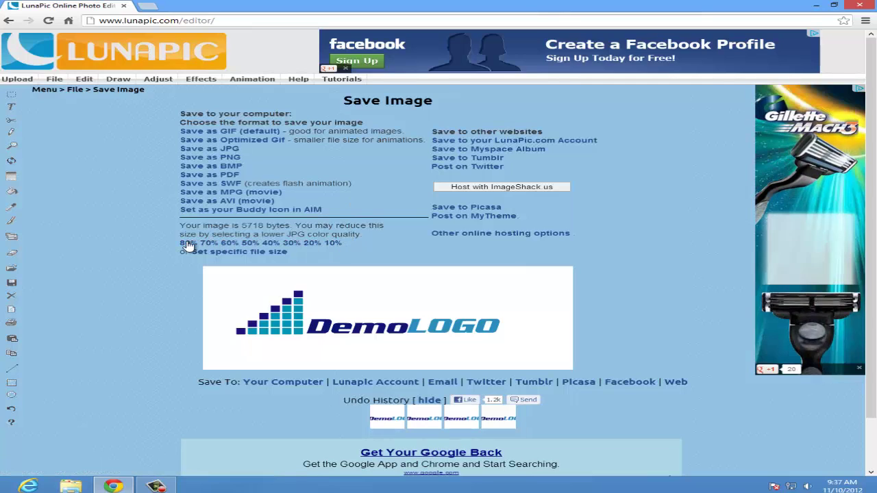
Step: Save the edited logo as a JPG and show the downloaded file in its folder
left_click(235, 152)
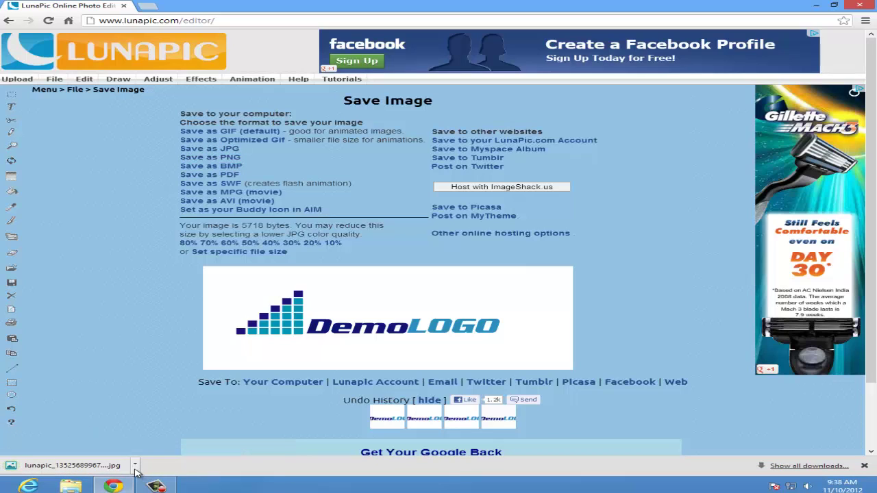
left_click(135, 465)
left_click(197, 439)
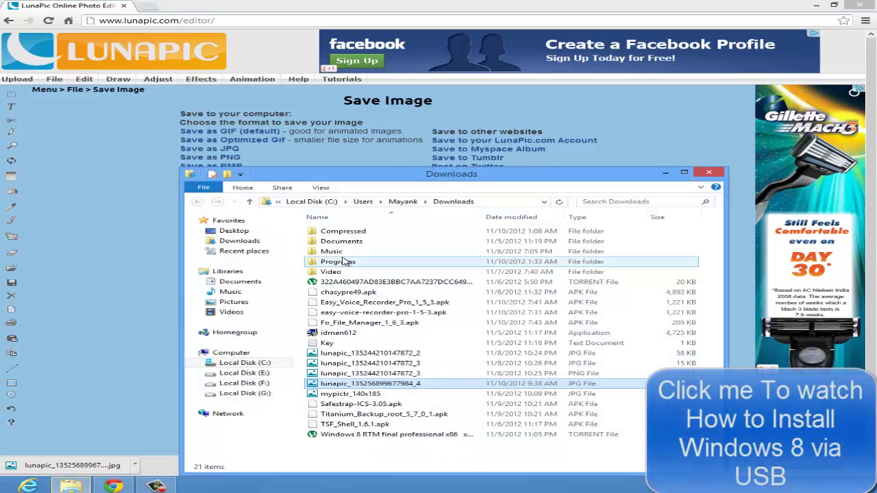
right_click(612, 385)
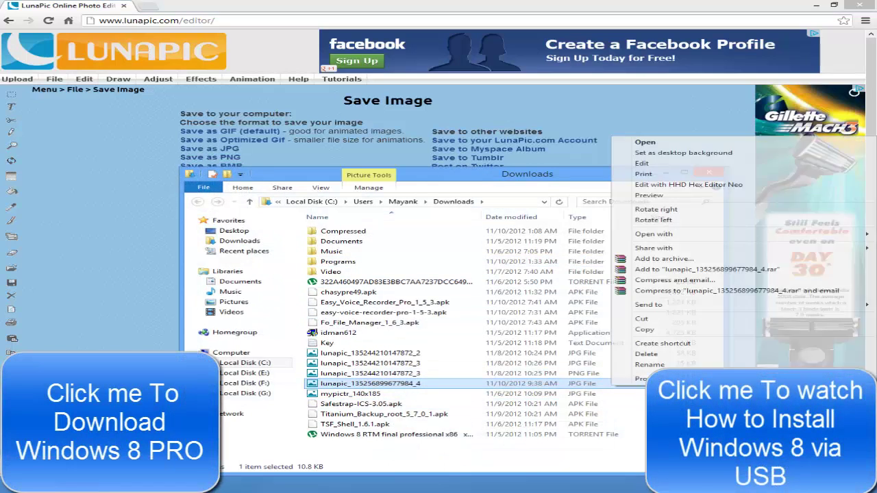
mouse_move(754, 240)
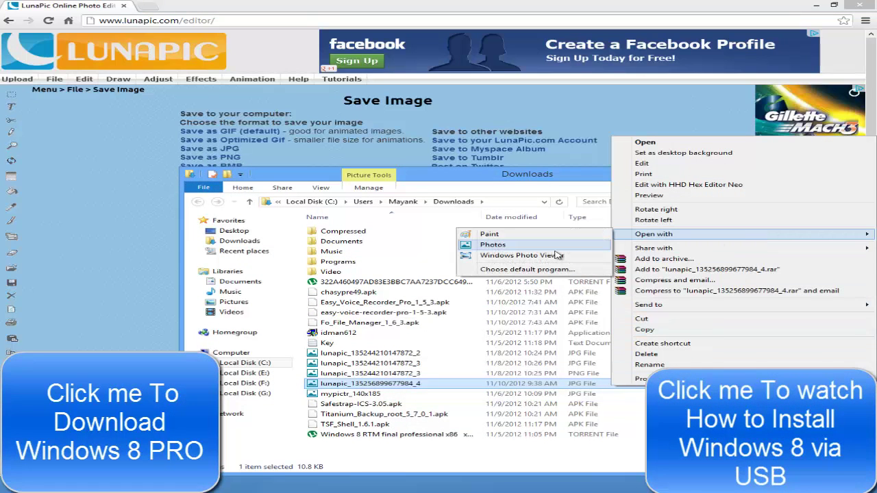
left_click(524, 256)
scroll(603, 257, "up", 3)
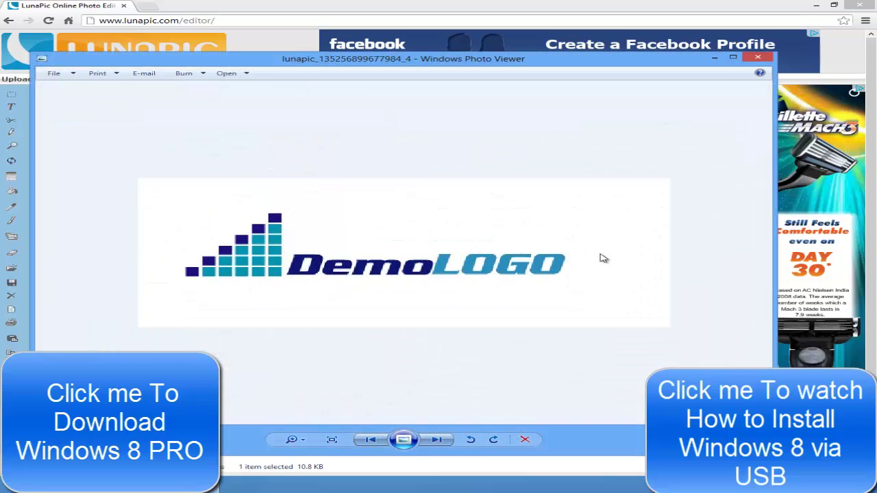
scroll(480, 272, "down", 3)
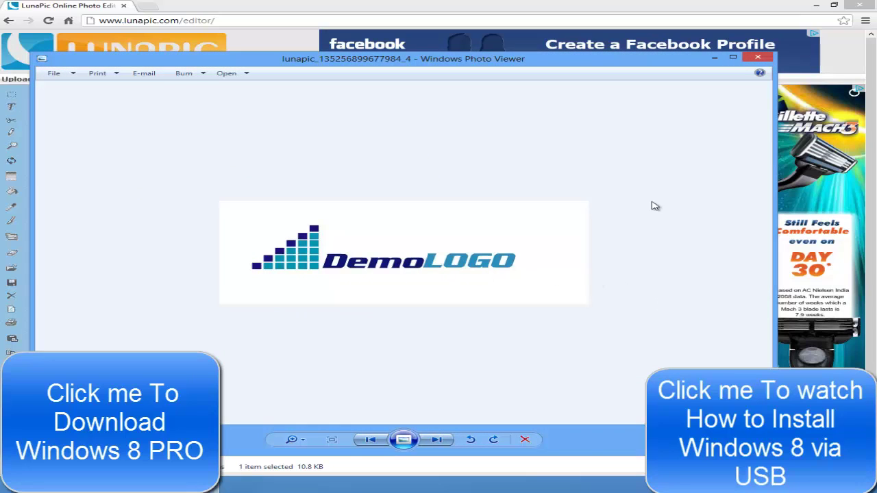
left_click(760, 58)
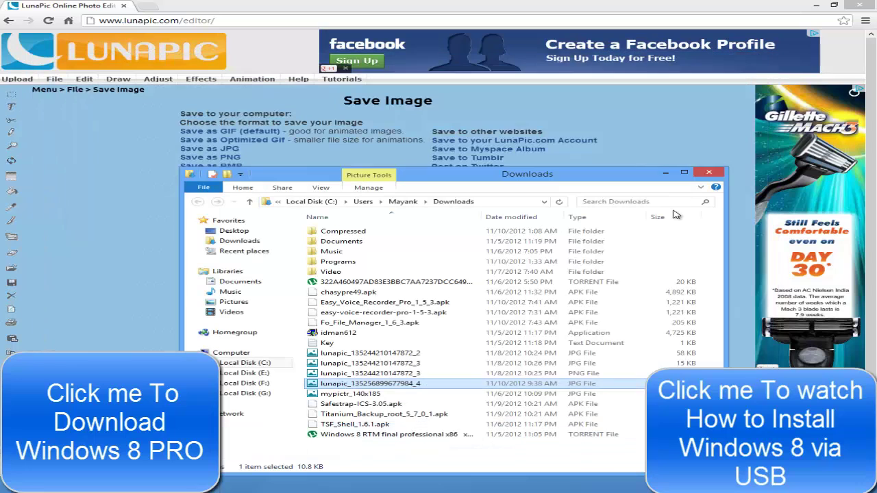